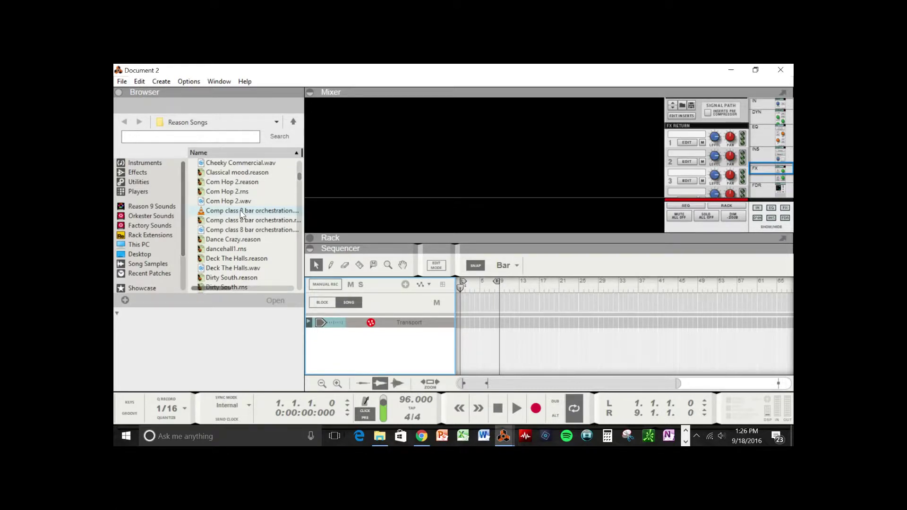
# - Select Comp class 8 bar orchestration.mid in the Reason Songs folder of the Browser
pyautogui.click(241, 211)
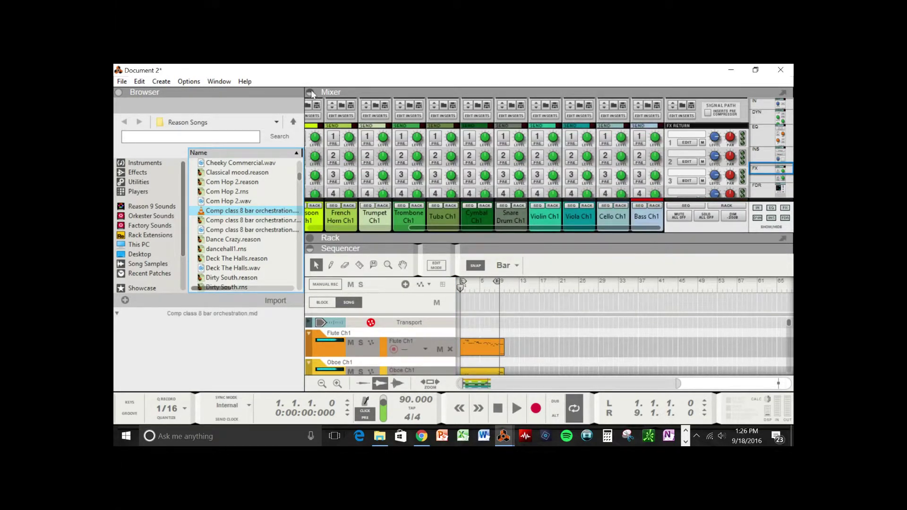
# - Collapse the Mixer so the imported Flute through Bass tracks fill the Sequencer
pyautogui.click(310, 92)
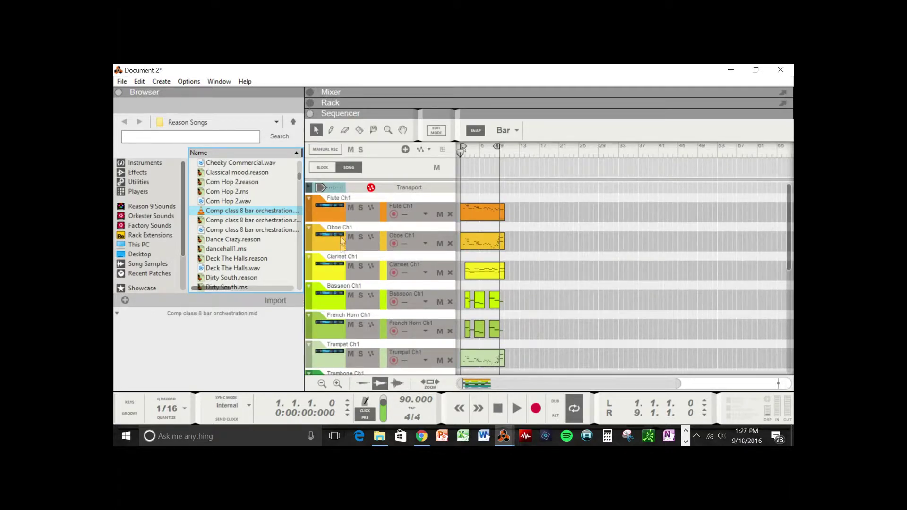
pyautogui.scroll(-8, 387, 305)
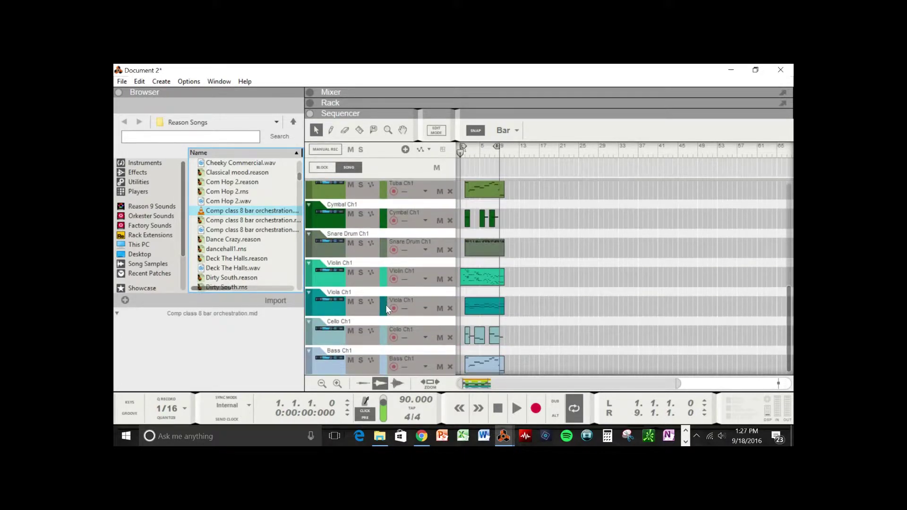
pyautogui.scroll(5, 373, 272)
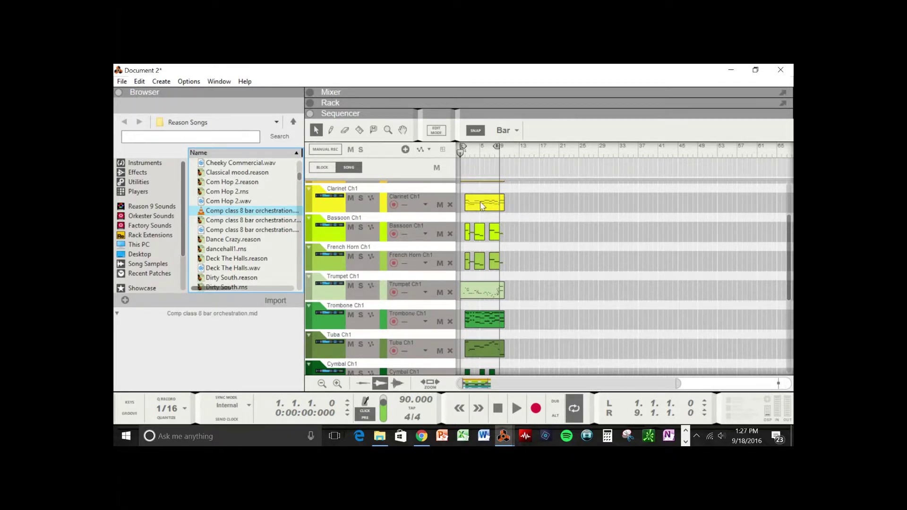
pyautogui.doubleClick(480, 206)
pyautogui.moveTo(535, 264); pyautogui.dragTo(774, 275)
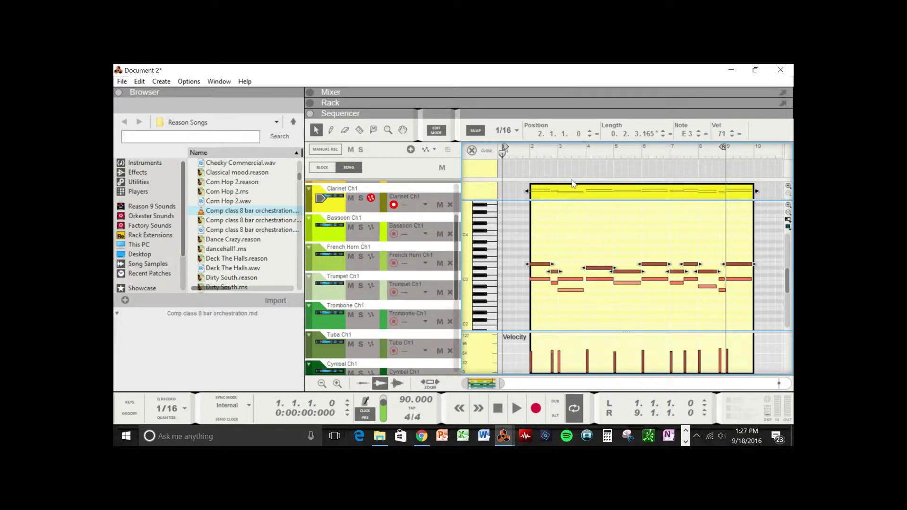
pyautogui.click(472, 150)
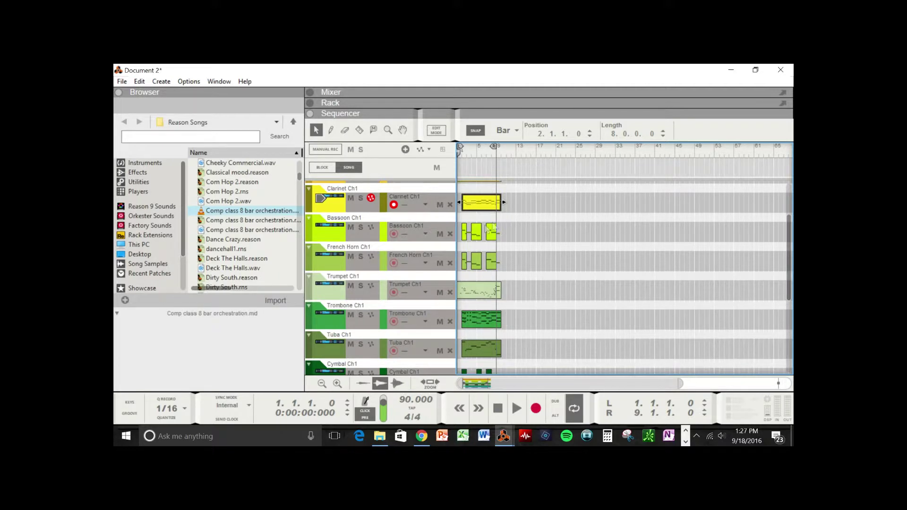
pyautogui.click(517, 408)
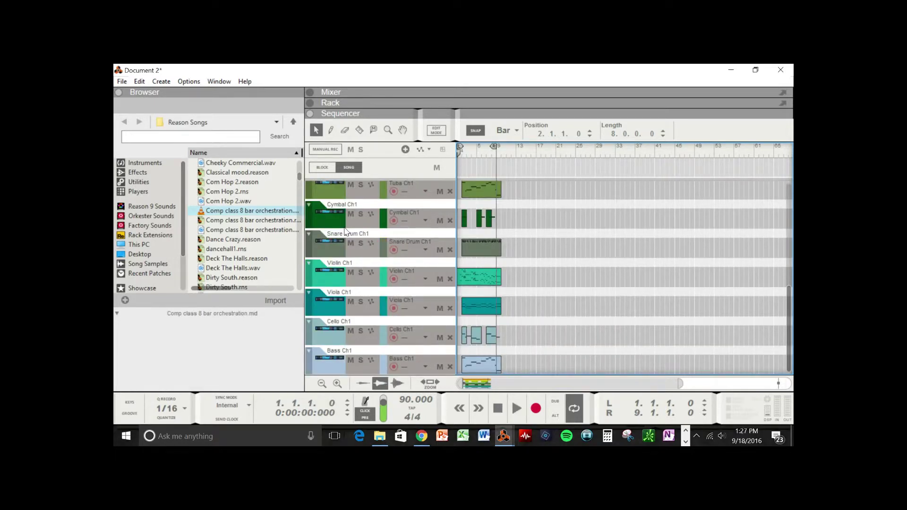
pyautogui.scroll(3, 347, 232)
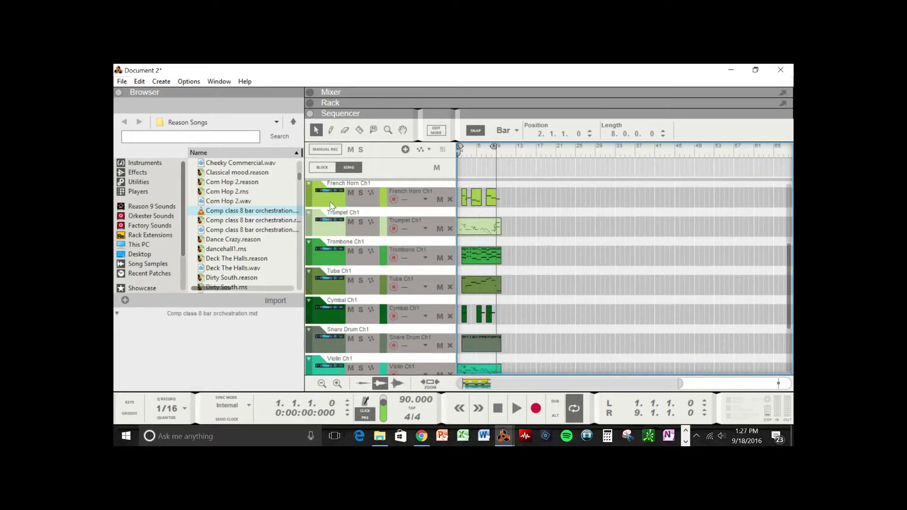
pyautogui.scroll(5, 330, 206)
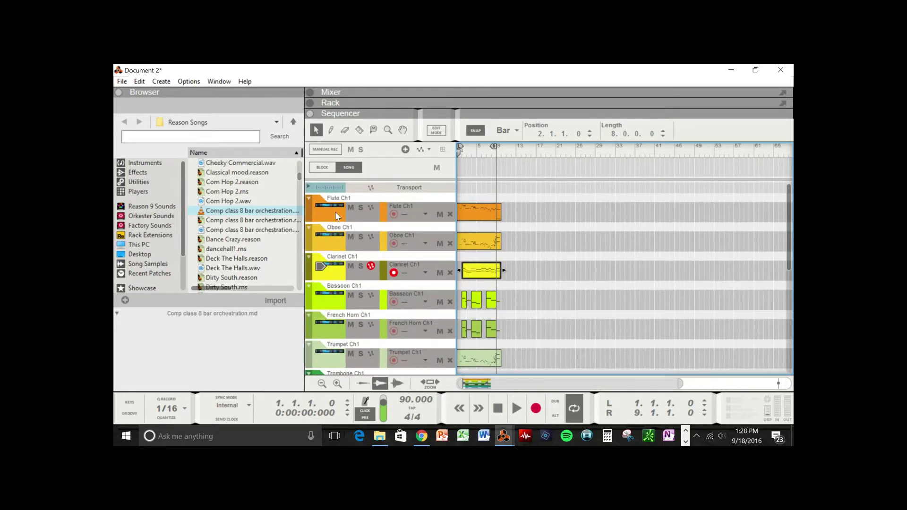
# - Expand the Rack and browse the ID8 Piano devices playing every imported track
pyautogui.click(310, 103)
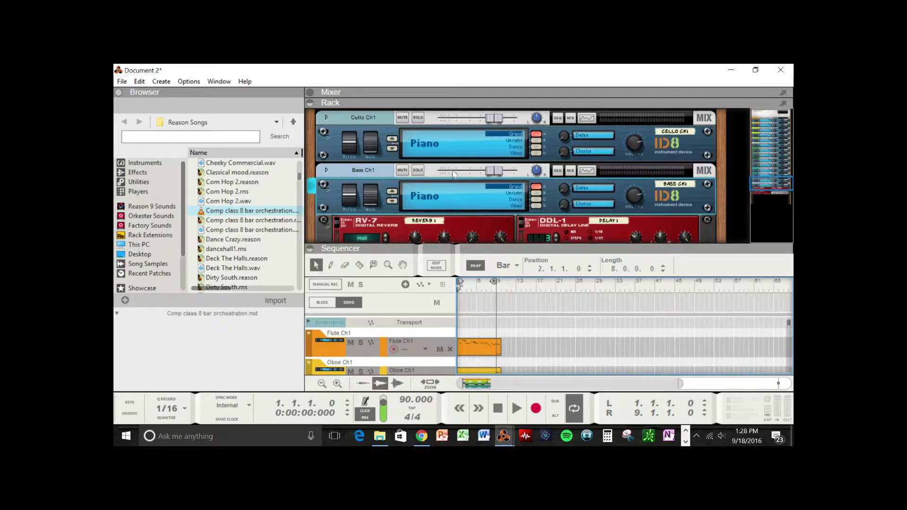
pyautogui.scroll(3, 452, 159)
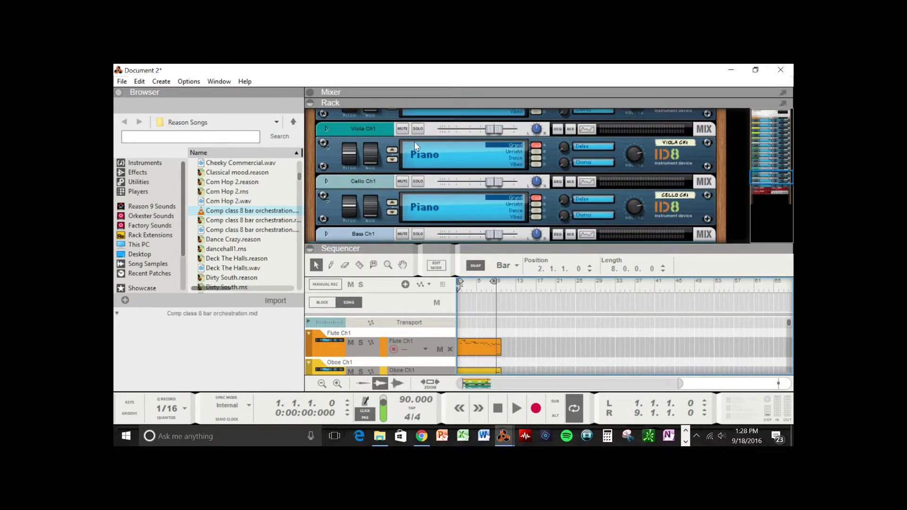
pyautogui.scroll(3, 415, 142)
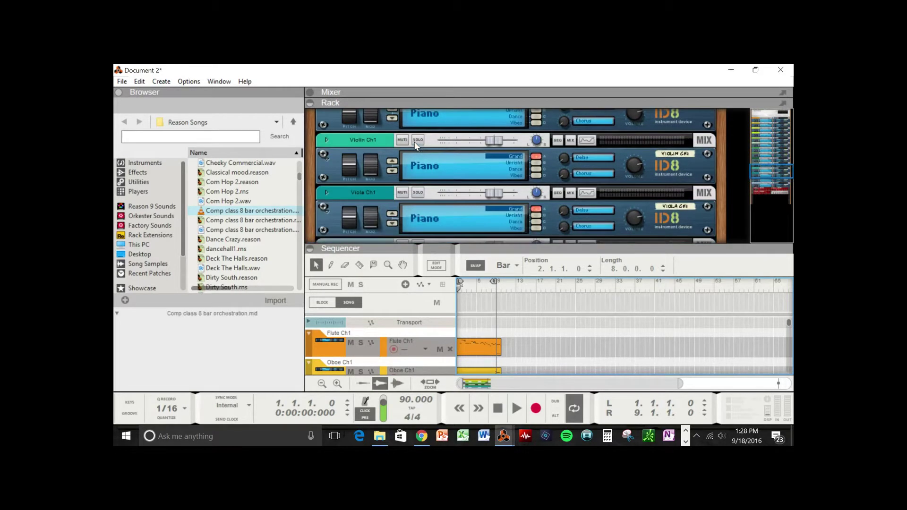
pyautogui.scroll(10, 430, 141)
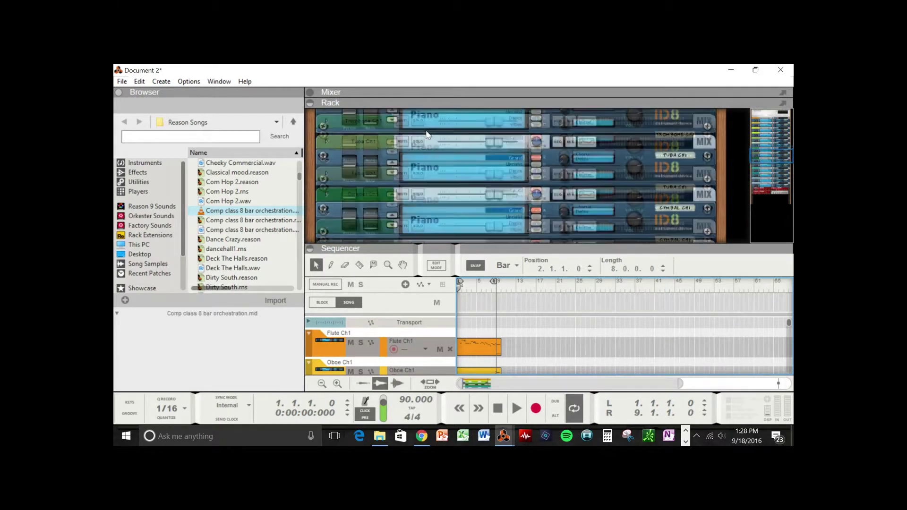
pyautogui.scroll(4, 428, 134)
pyautogui.scroll(-5, 427, 132)
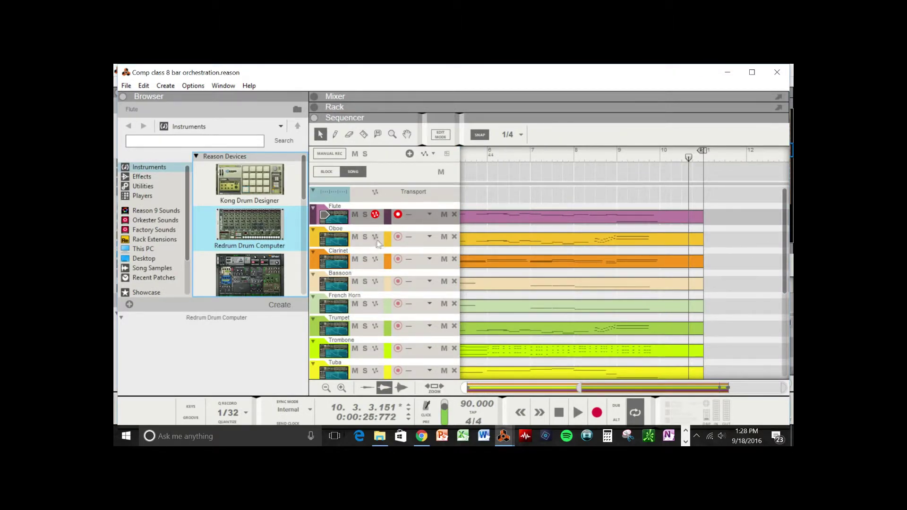
# - Browse the Rack's NN-XT orchestral instruments for each track, then play the song from the start
pyautogui.scroll(-5, 338, 222)
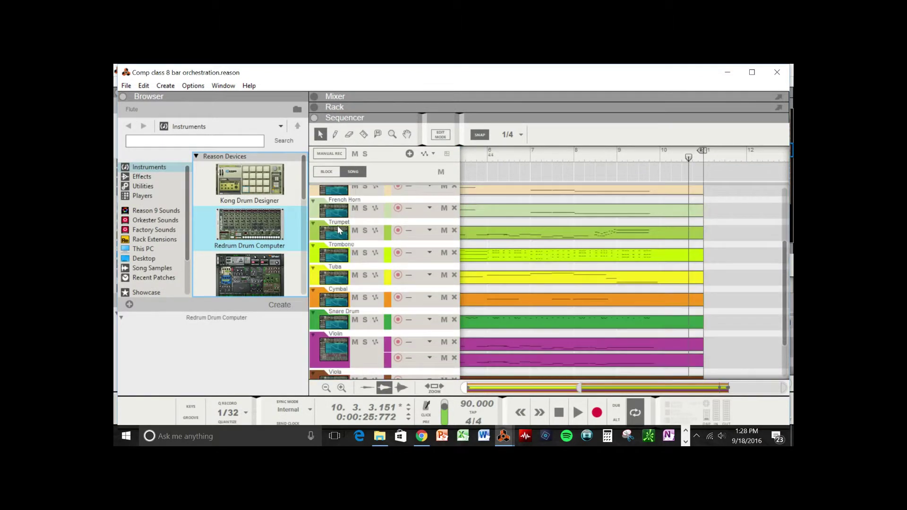
pyautogui.scroll(5, 338, 230)
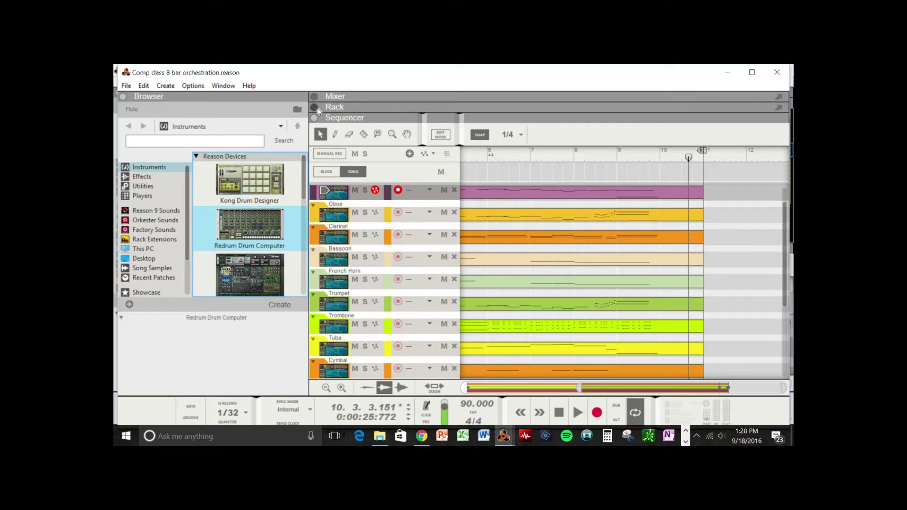
pyautogui.click(314, 108)
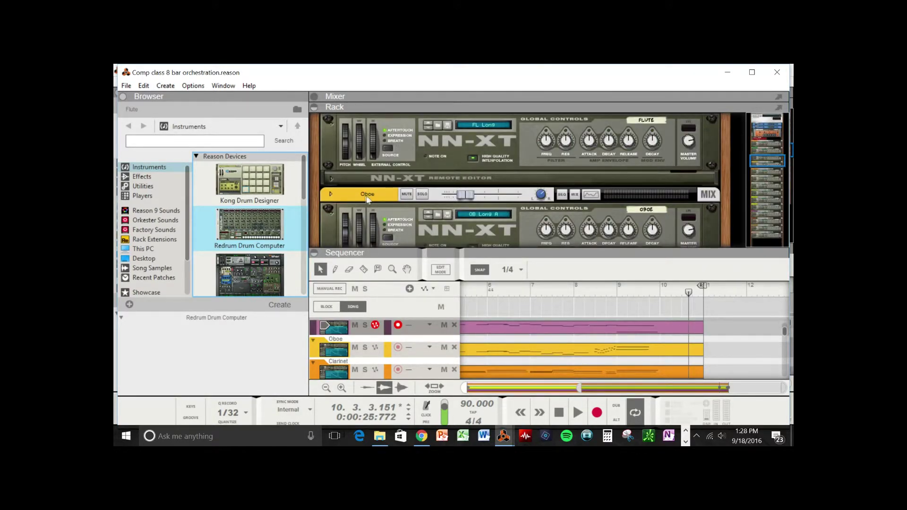
pyautogui.scroll(2, 483, 138)
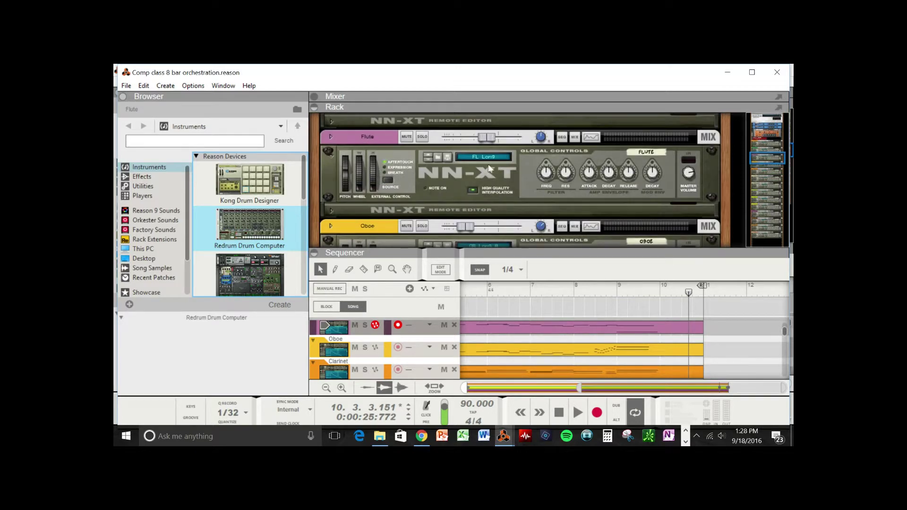
pyautogui.scroll(3, 429, 142)
pyautogui.scroll(5, 429, 143)
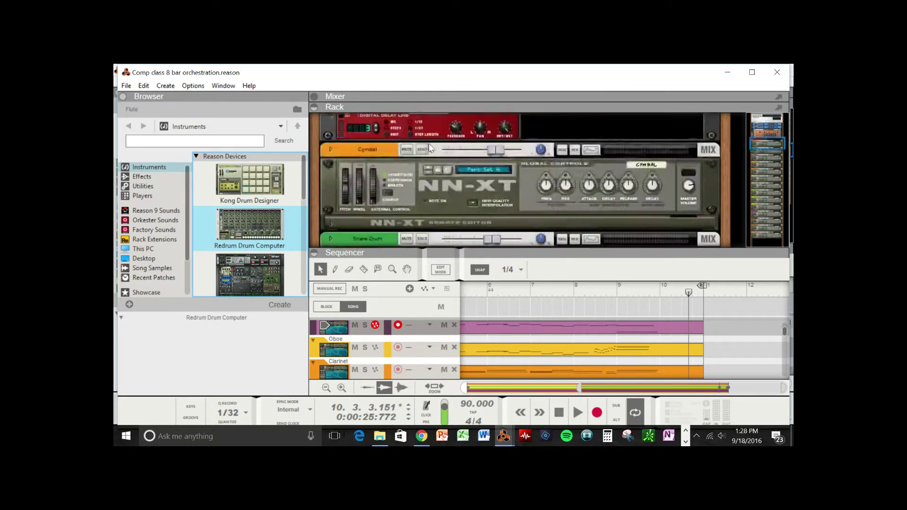
pyautogui.scroll(3, 429, 150)
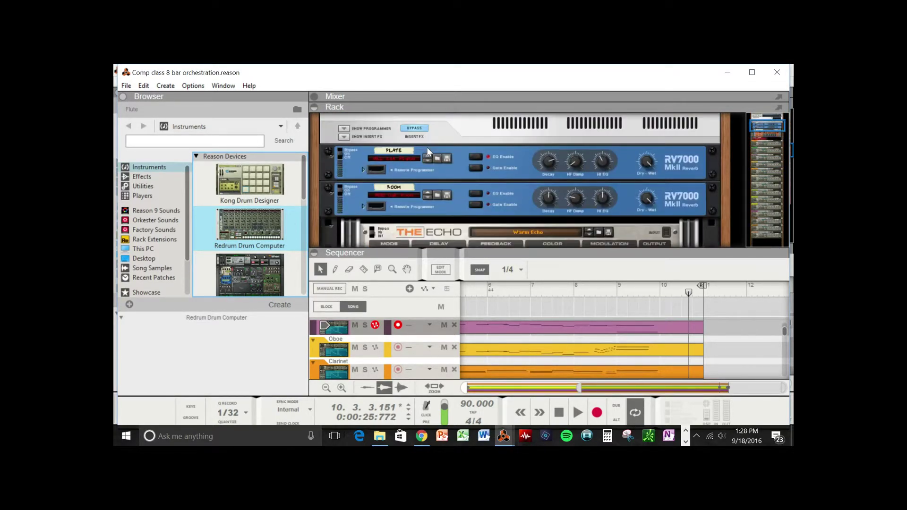
pyautogui.press('F6')
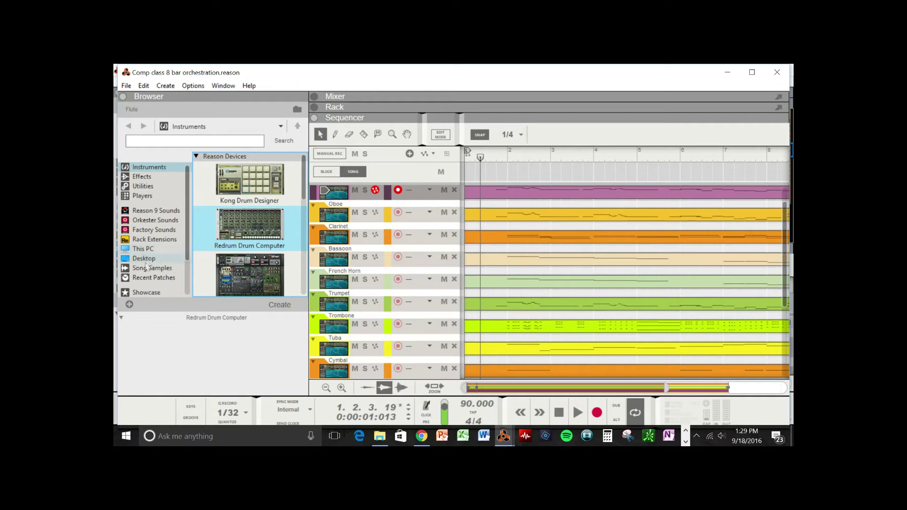
pyautogui.scroll(-2, 158, 246)
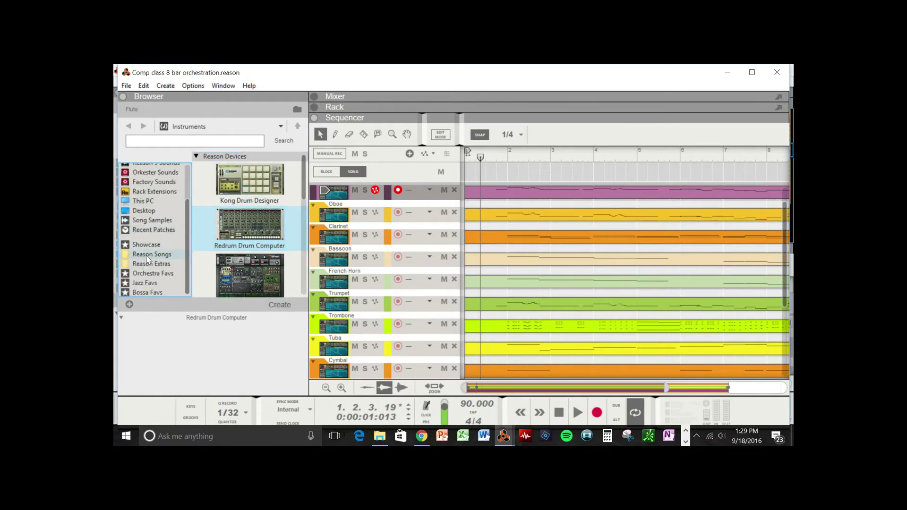
# - Show the Reason Songs folder contents and locate Import MIDI File in the File menu
pyautogui.click(148, 255)
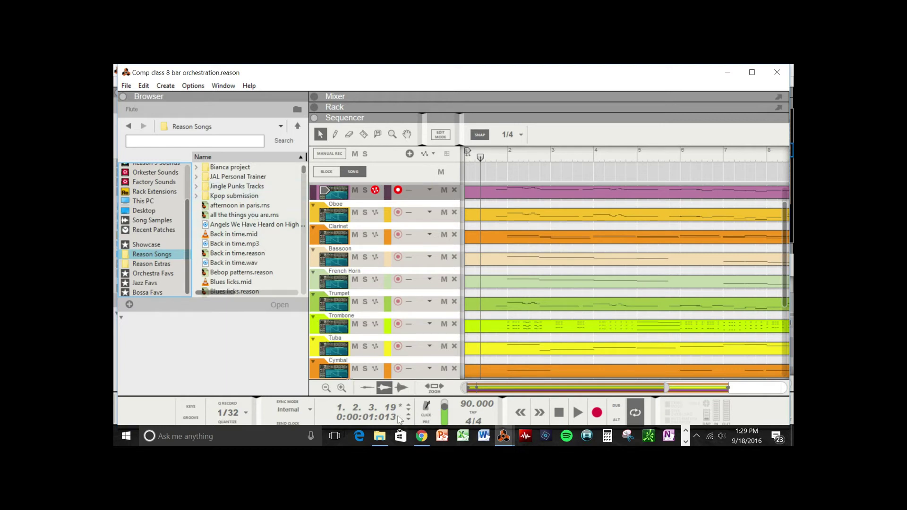
pyautogui.moveTo(382, 439)
pyautogui.click(127, 86)
pyautogui.moveTo(144, 86)
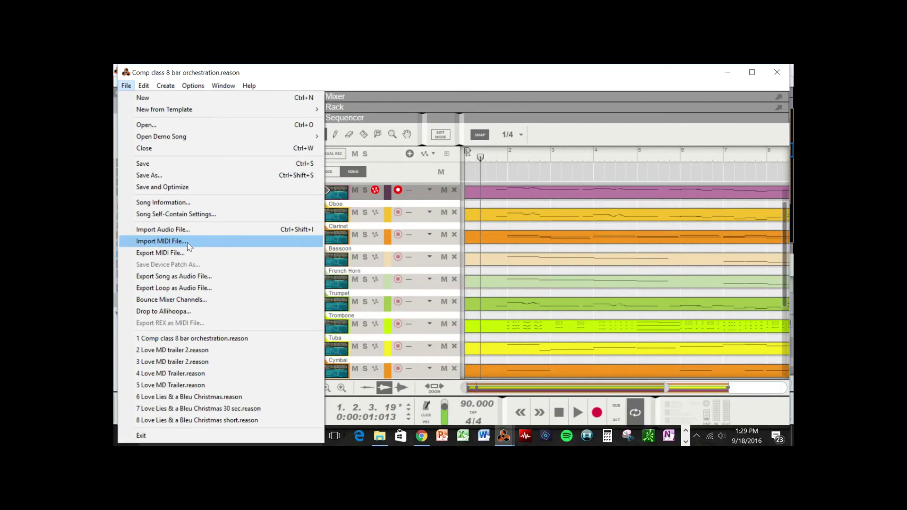
pyautogui.click(327, 70)
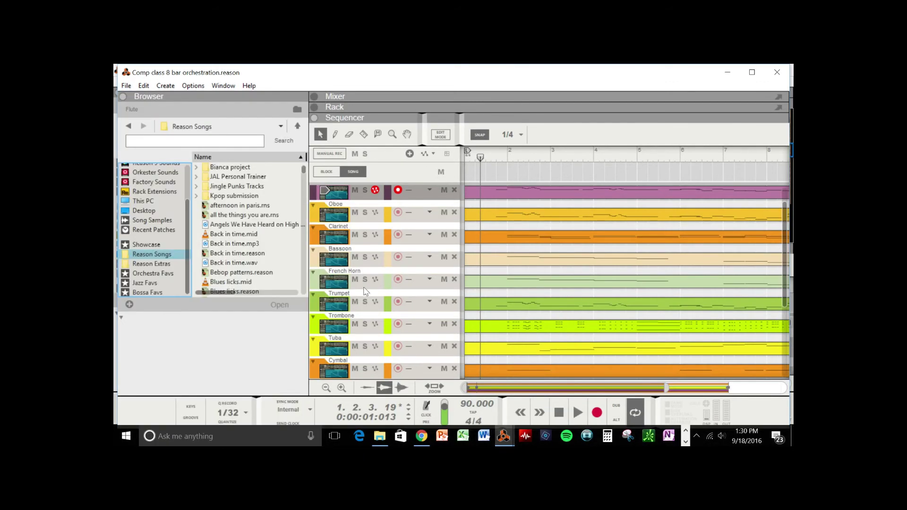
pyautogui.scroll(-3, 367, 259)
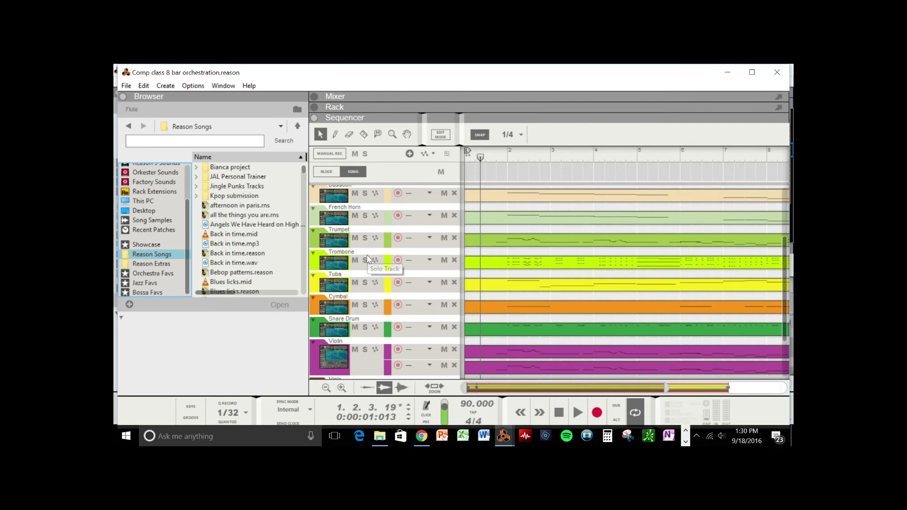
pyautogui.scroll(3, 367, 254)
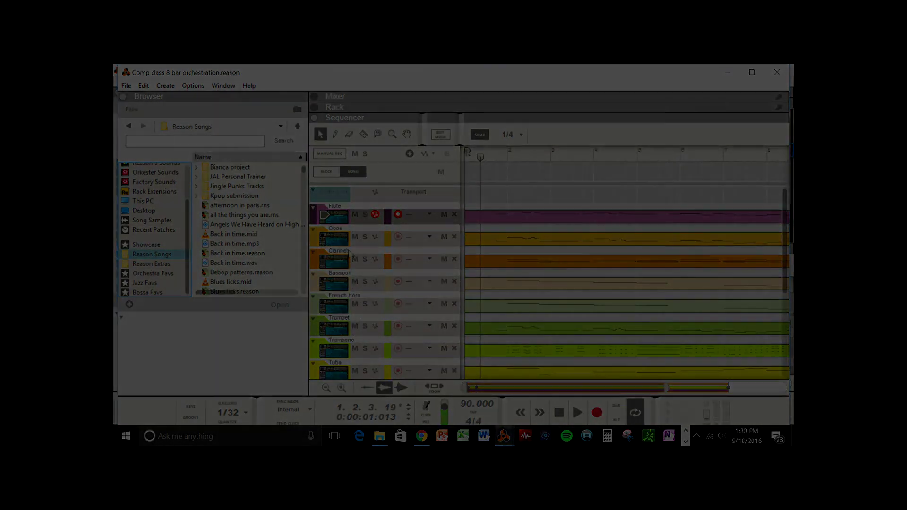